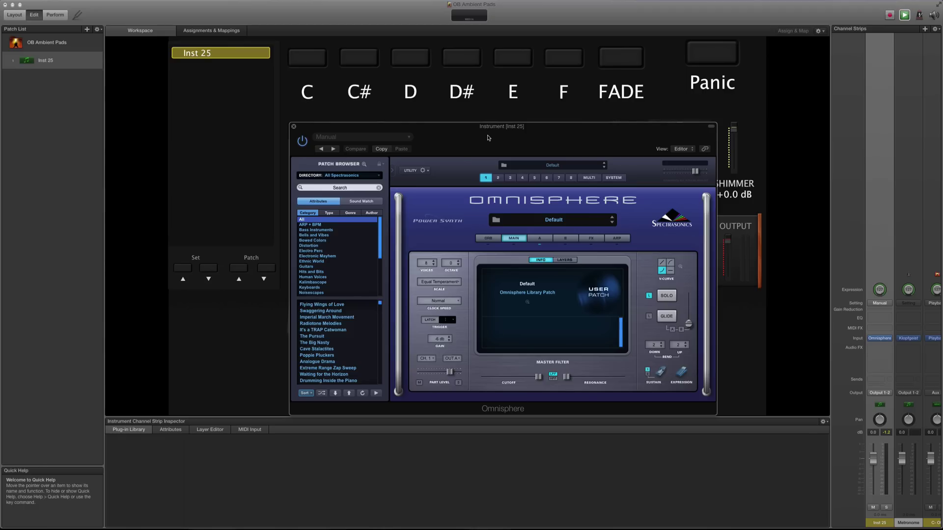
Step: Load the Wing Upright from the Keyscape Library's Acoustic Pianos into part 1
left_click(557, 203)
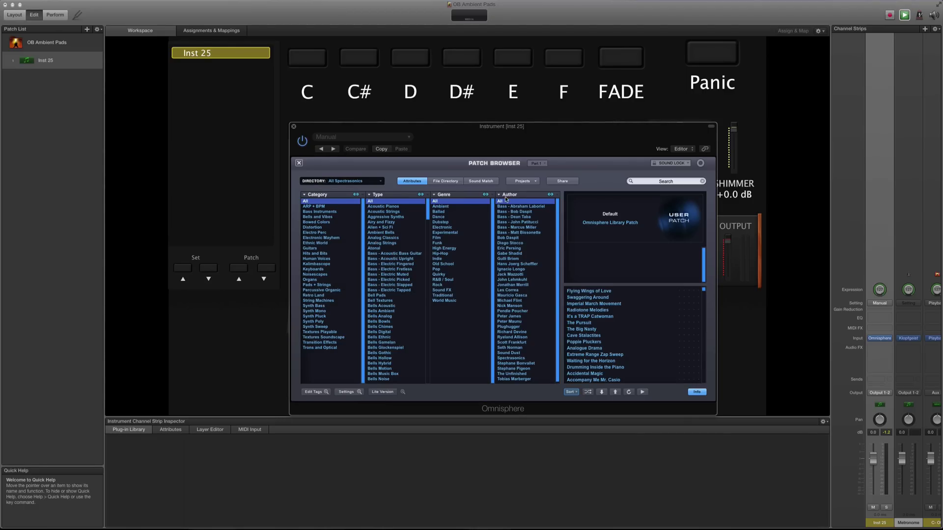
left_click(359, 180)
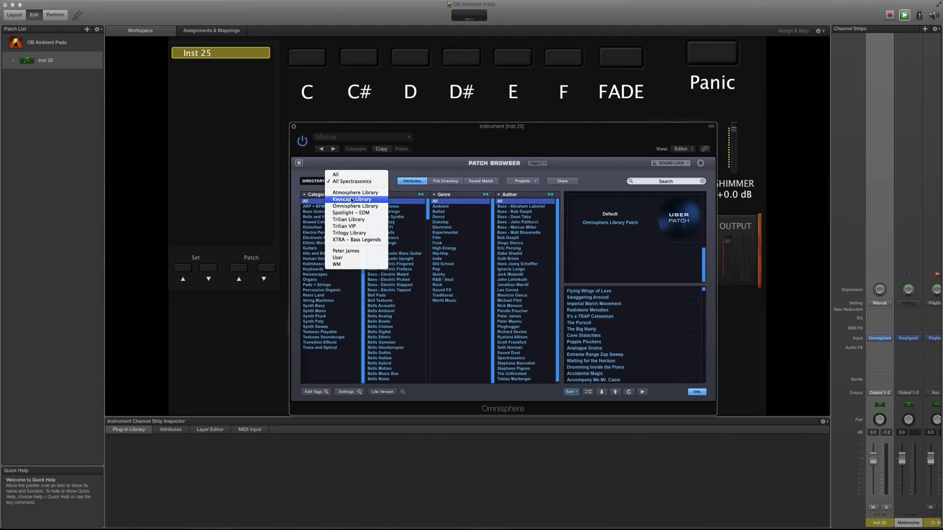
left_click(354, 197)
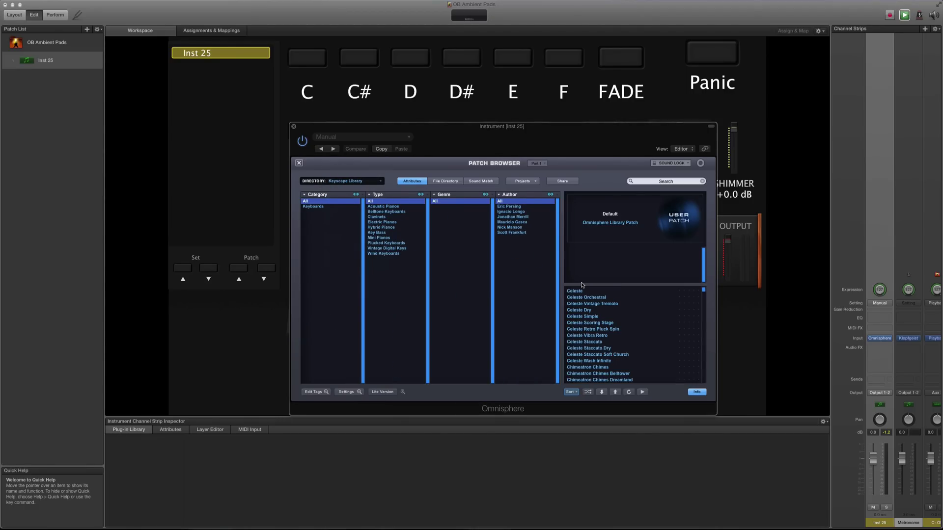
left_click(387, 208)
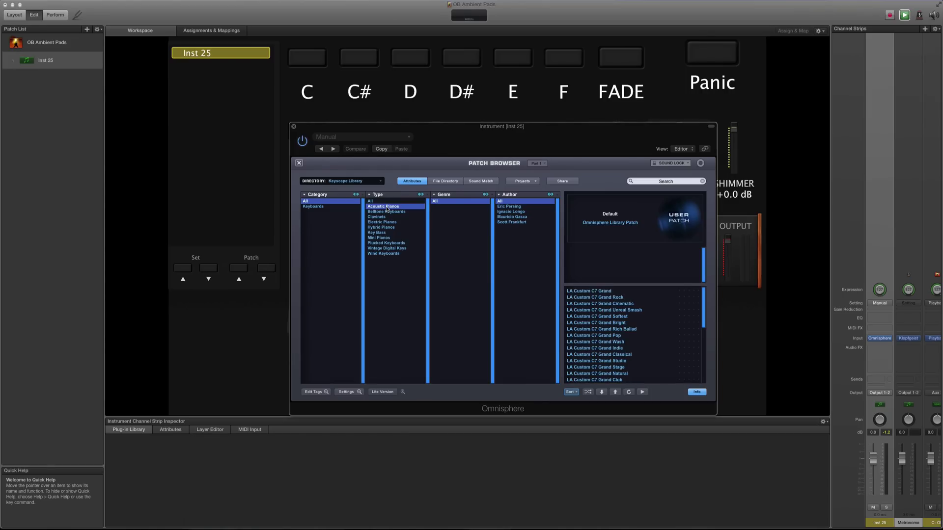
scroll(611, 341, "down", 10)
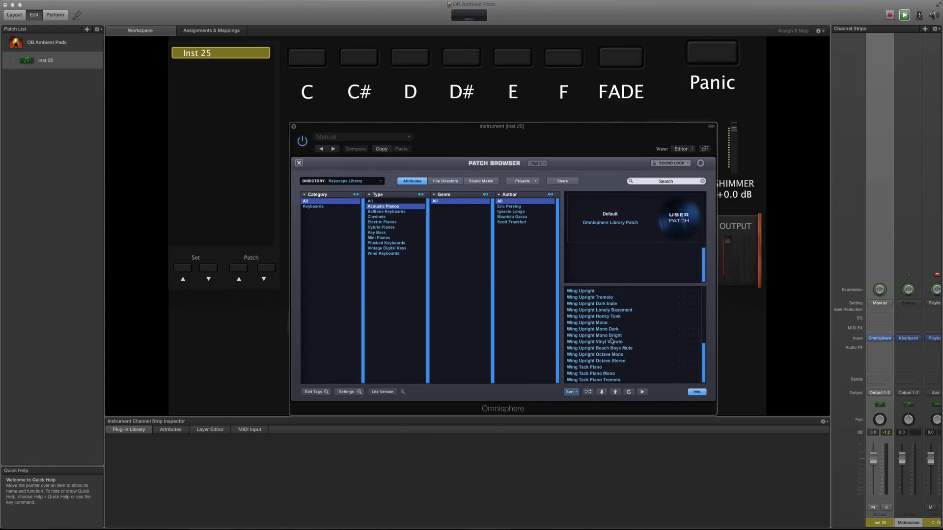
scroll(611, 341, "up", 2)
left_click(587, 317)
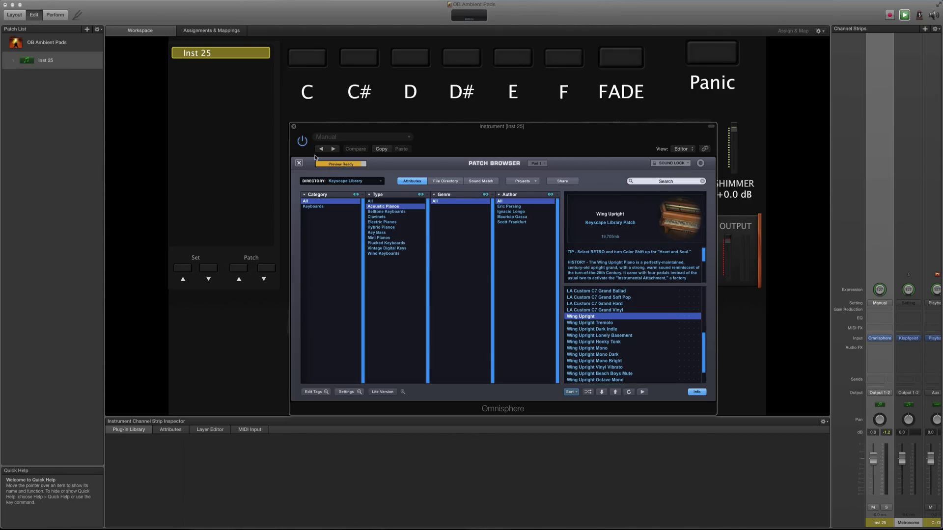
Step: Close the large browser and set the Wing Upright's Velo Sens to 1.000
left_click(299, 162)
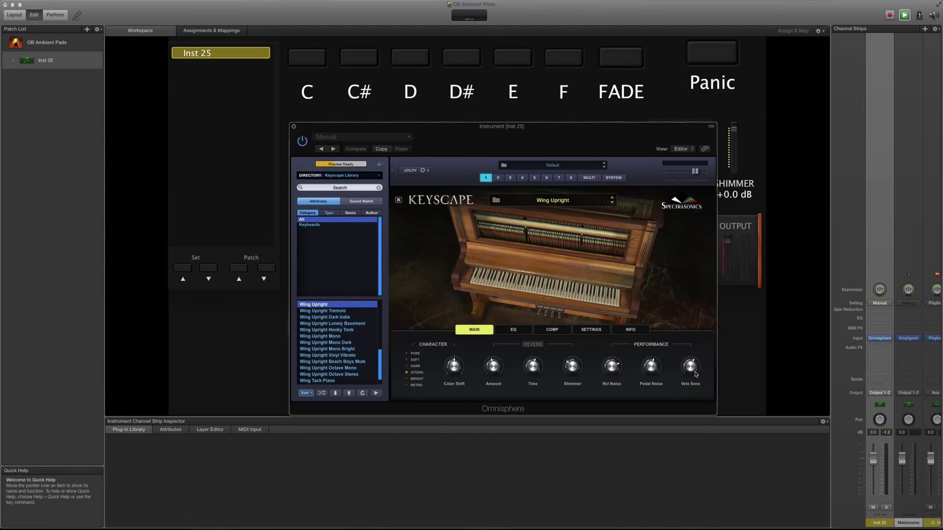
left_click_drag(693, 366, 692, 392)
left_click_drag(690, 369, 696, 404)
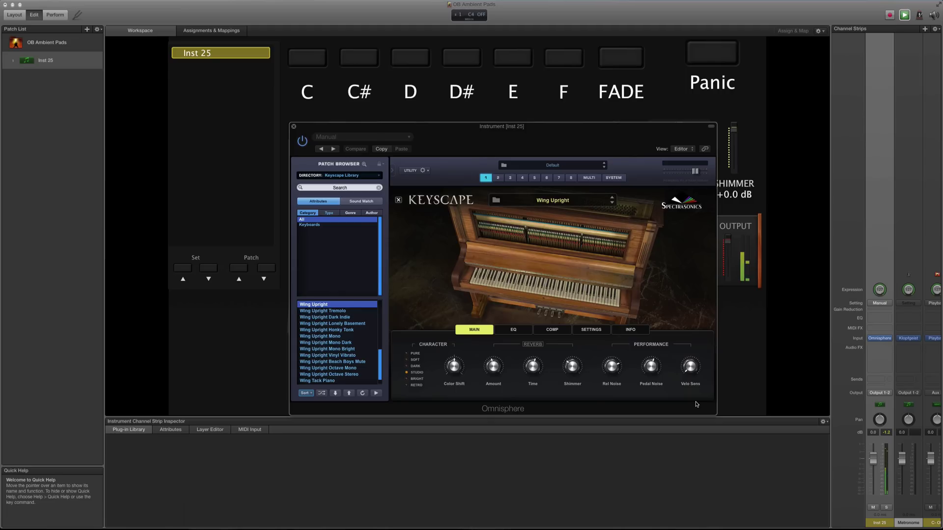
left_click_drag(690, 366, 730, 195)
Step: Set the Wing Upright's reverb amount to 0.080 with reverb on, reviewing its EQ and COMP pages
left_click_drag(493, 367, 496, 390)
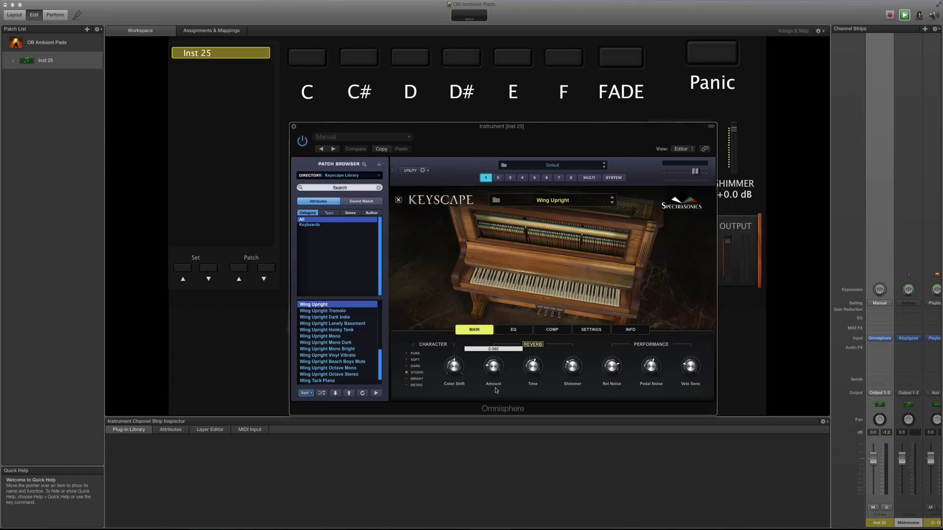
left_click(539, 345)
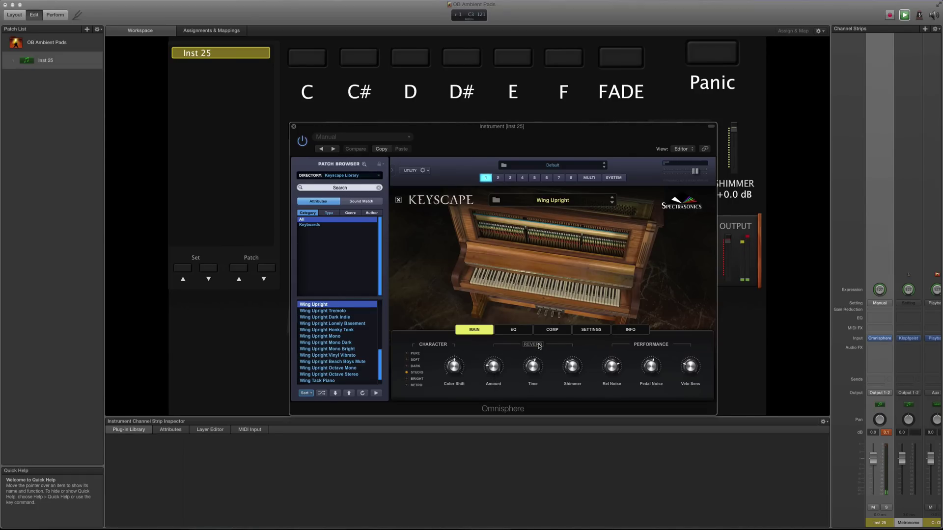
left_click(539, 345)
left_click(528, 334)
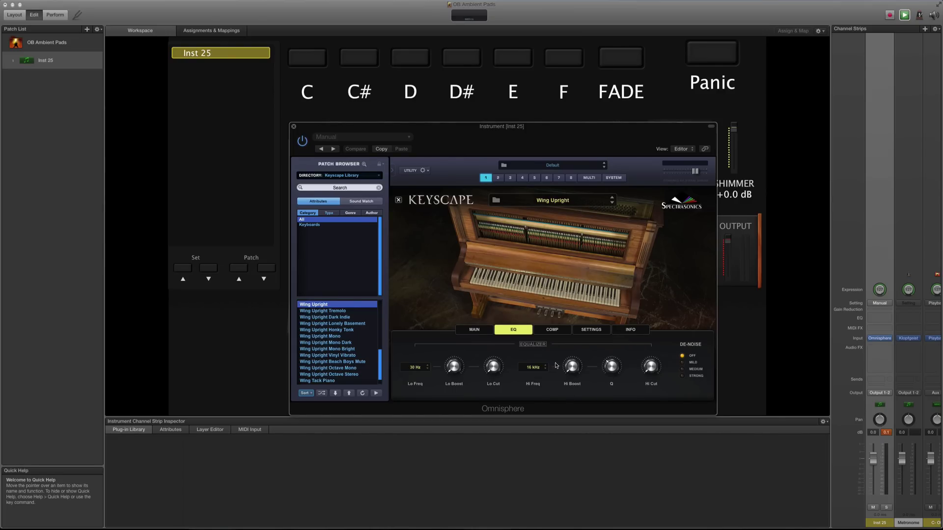
left_click(553, 333)
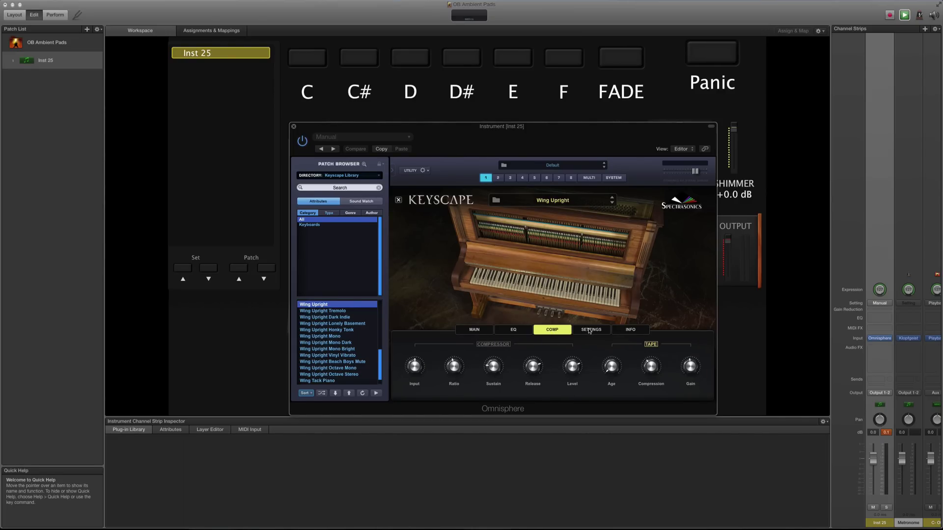
left_click(479, 330)
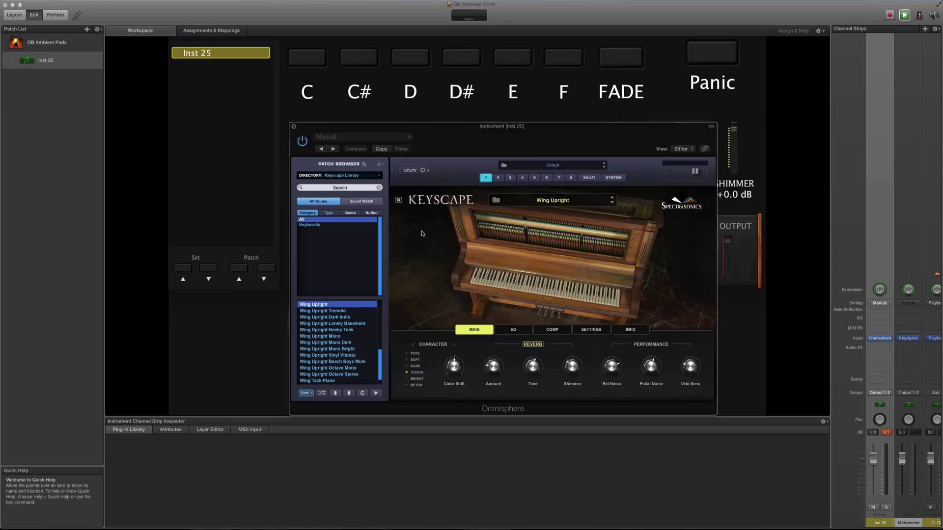
Step: Copy part 1's Wing Upright into part 2, then show the multi mixer
left_click(421, 171)
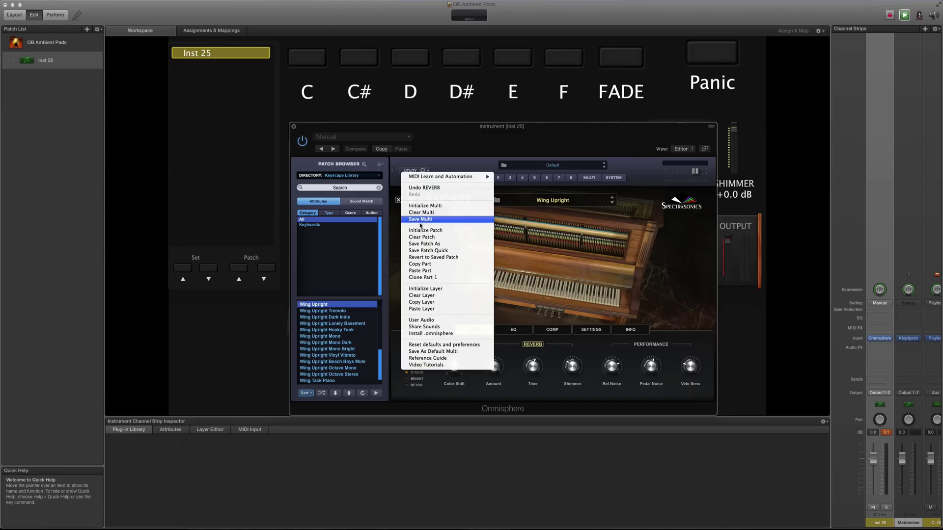
left_click(433, 264)
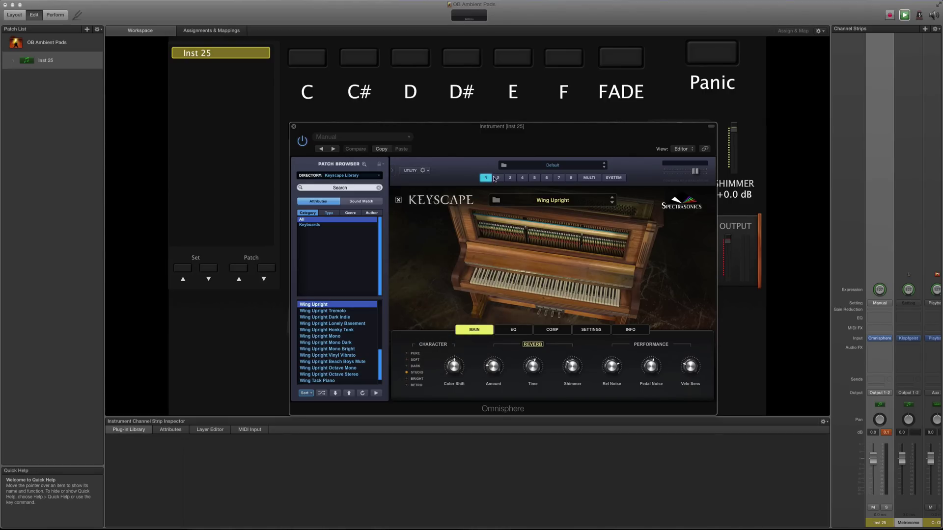
left_click(496, 178)
left_click(423, 171)
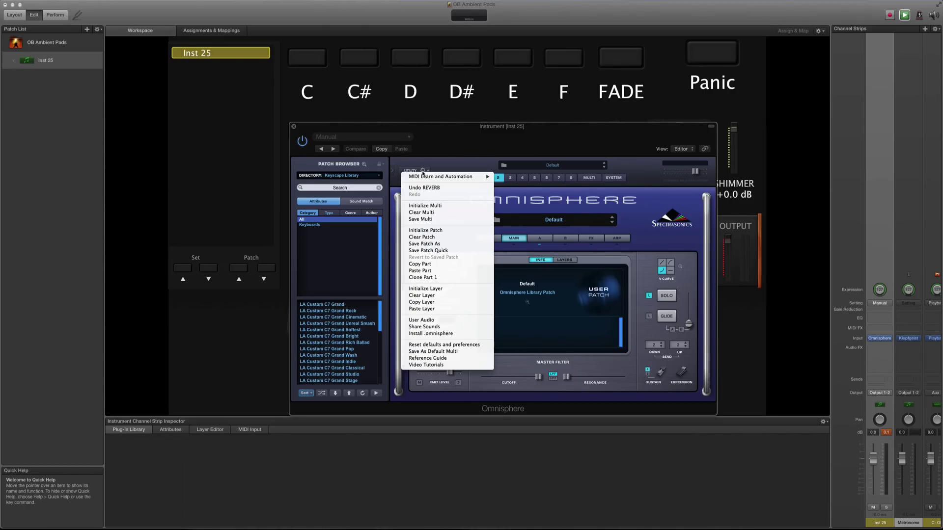
left_click(429, 271)
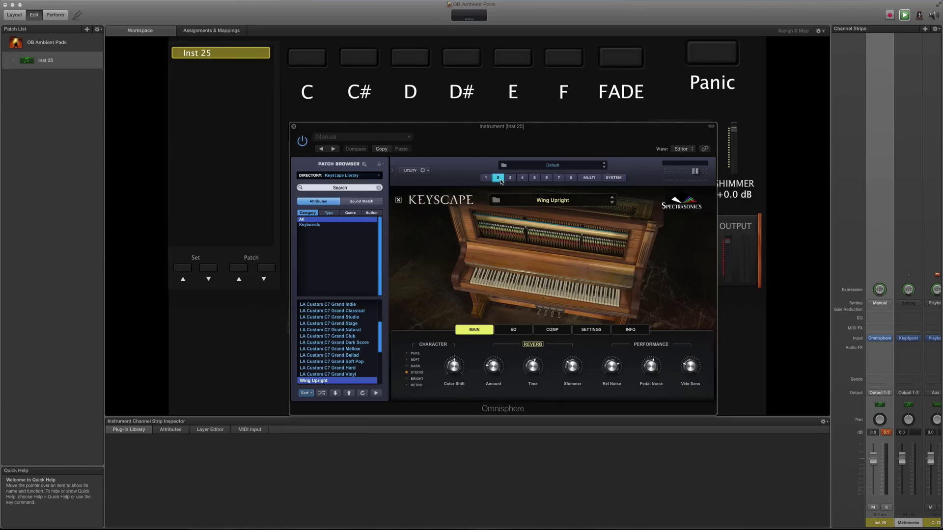
left_click(592, 178)
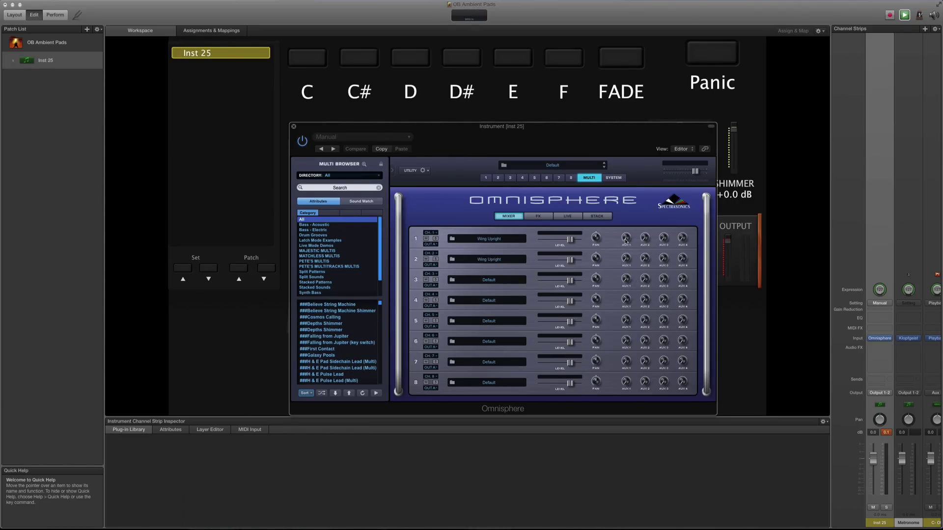
Step: Load the Zion Reverb (medium chorus) effects preset onto aux 1
left_click(539, 217)
left_click(430, 248)
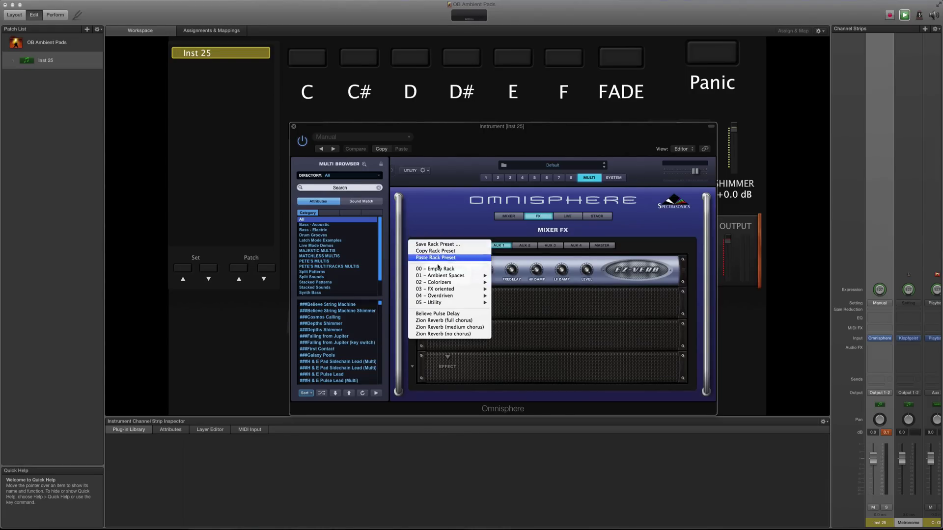
left_click(447, 328)
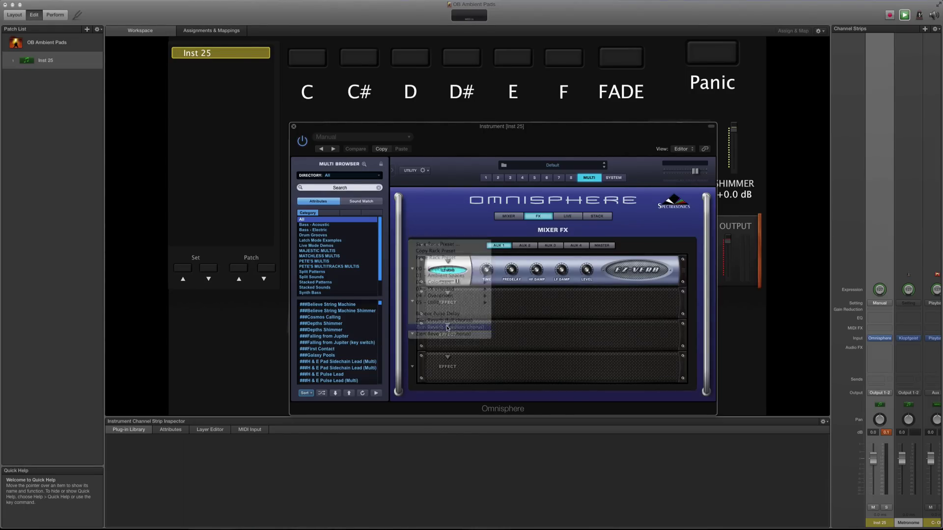
Step: Set part 1's aux 1 send to 0.875 in the eight-part mixer
left_click(511, 218)
left_click_drag(627, 240, 627, 269)
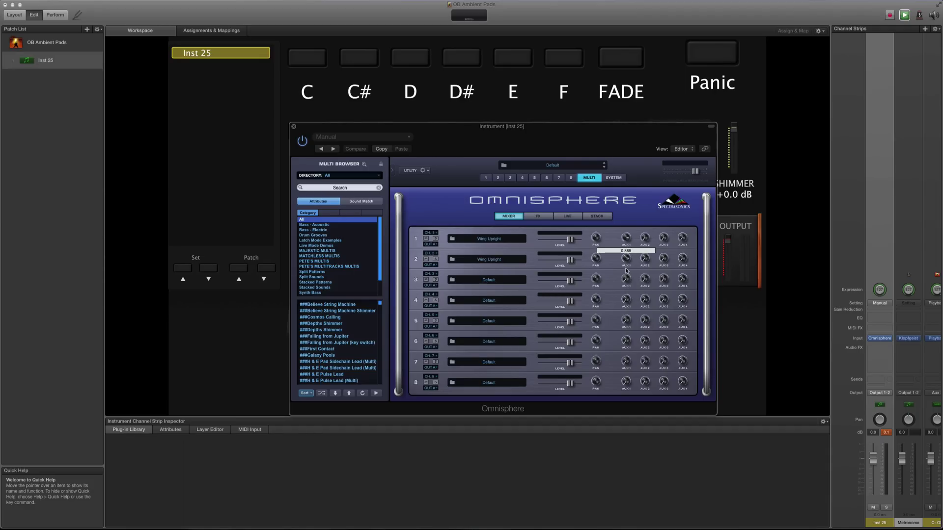
left_click(435, 238)
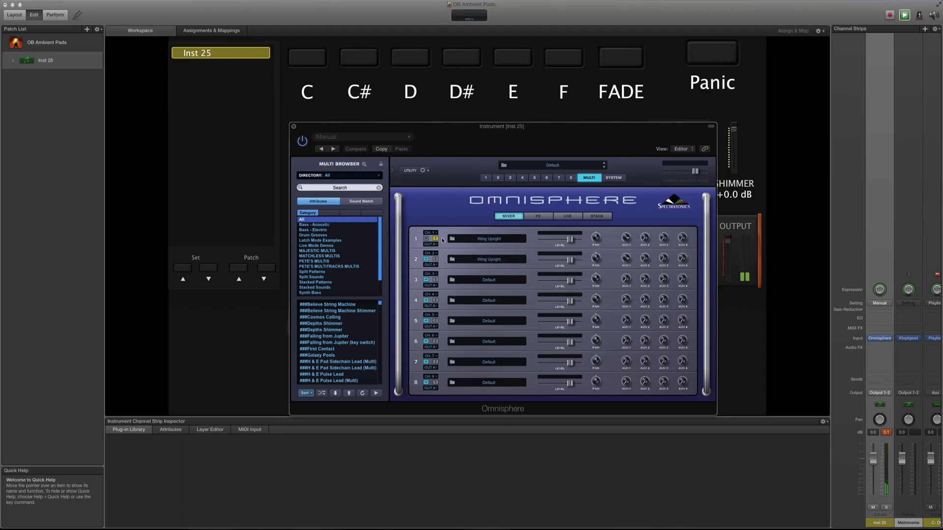
left_click(626, 239)
left_click_drag(626, 244, 626, 242)
Step: Enable velocity Stack Mode so the second Wing Upright fades in only at top velocities
left_click(606, 217)
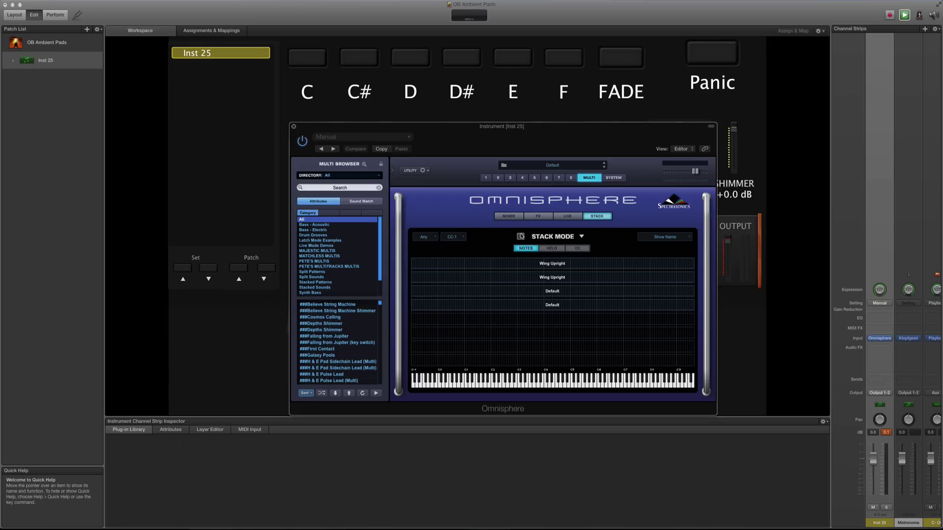
left_click(521, 236)
left_click(552, 248)
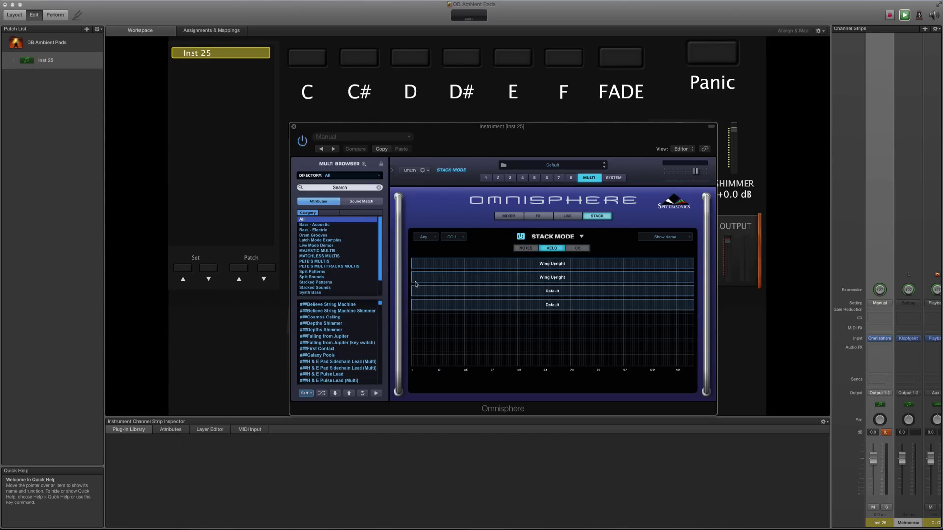
left_click_drag(412, 282, 631, 284)
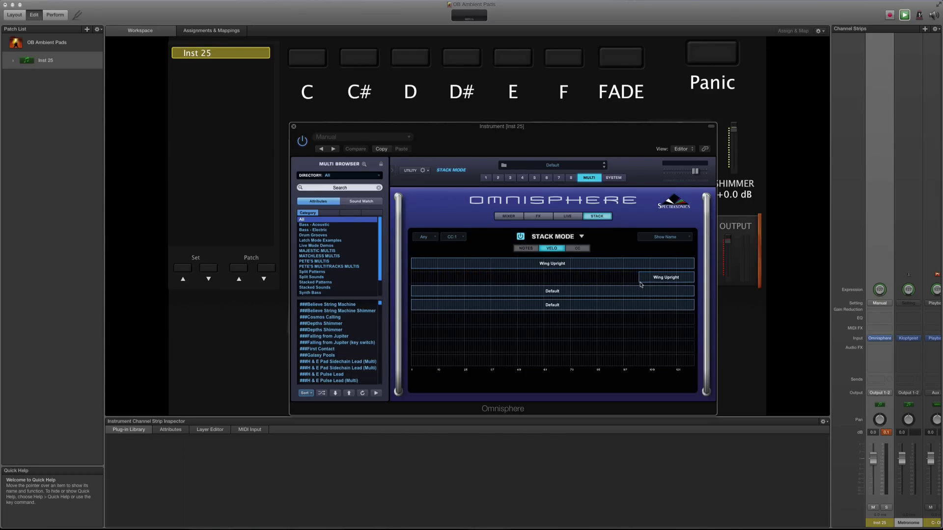
left_click_drag(640, 284, 677, 273)
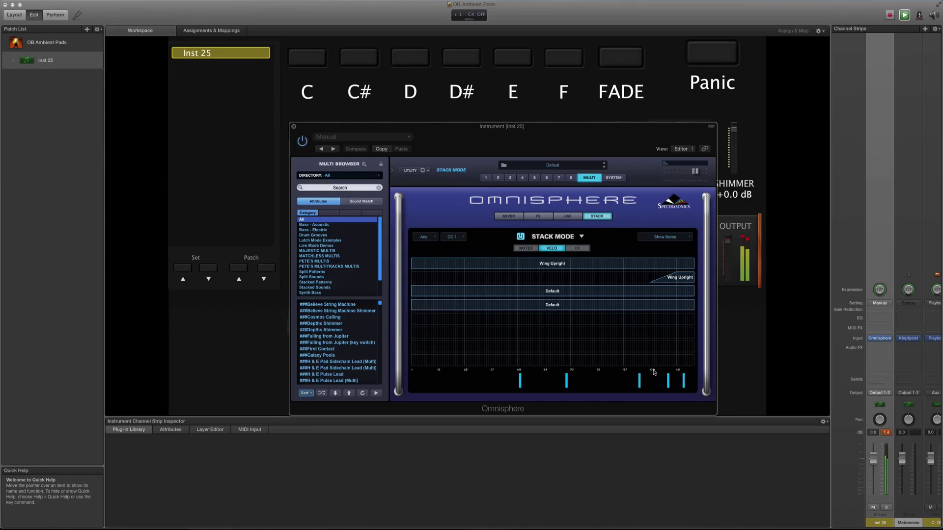
Step: Clear the clipping indicator and lower the master volume
left_click(888, 432)
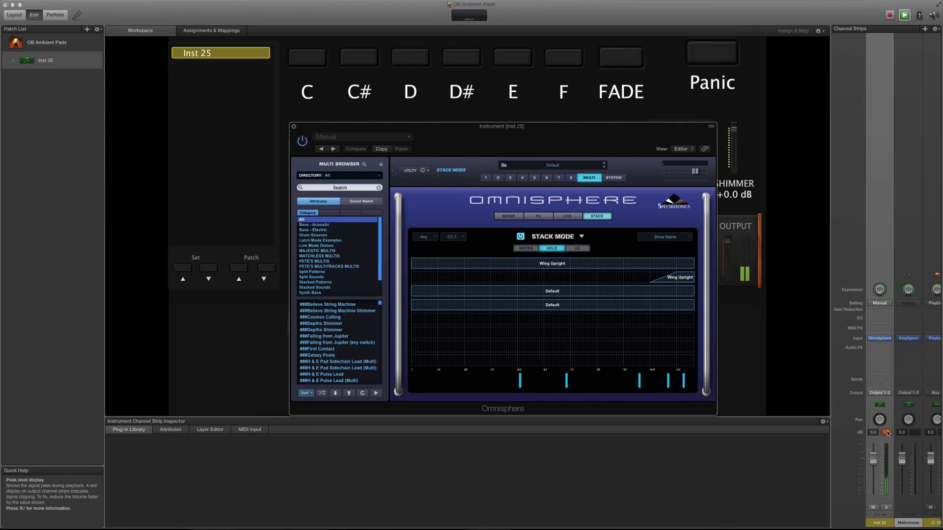
left_click(695, 173)
left_click_drag(695, 173, 685, 176)
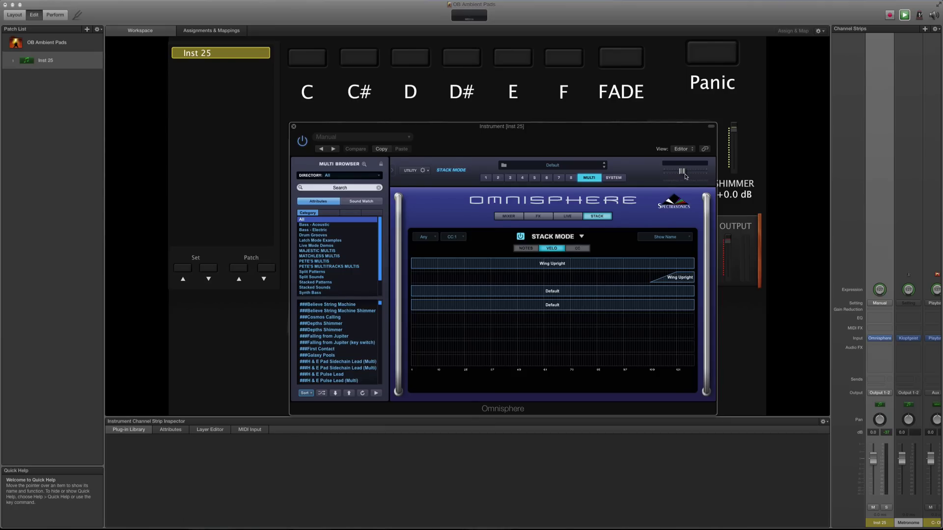
Step: Select part 2 and display its Omnisphere Main synth page
left_click(498, 179)
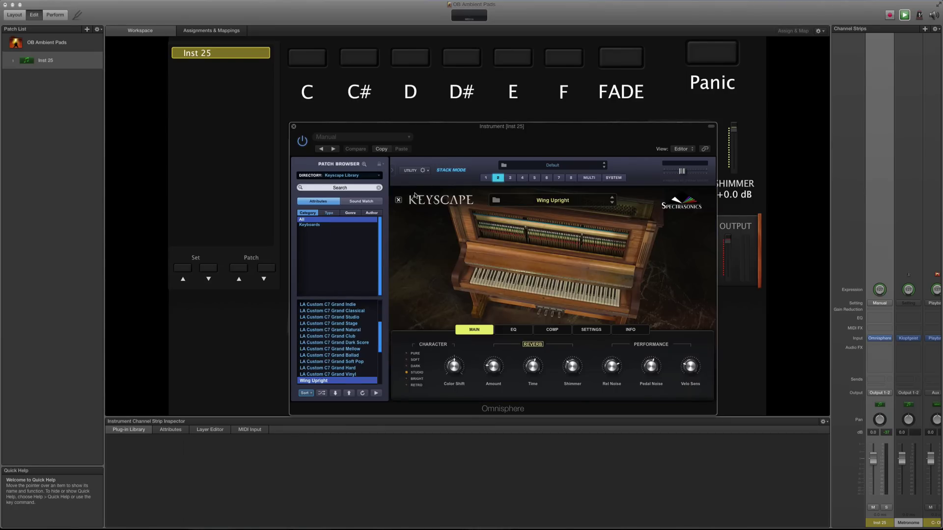
left_click(399, 200)
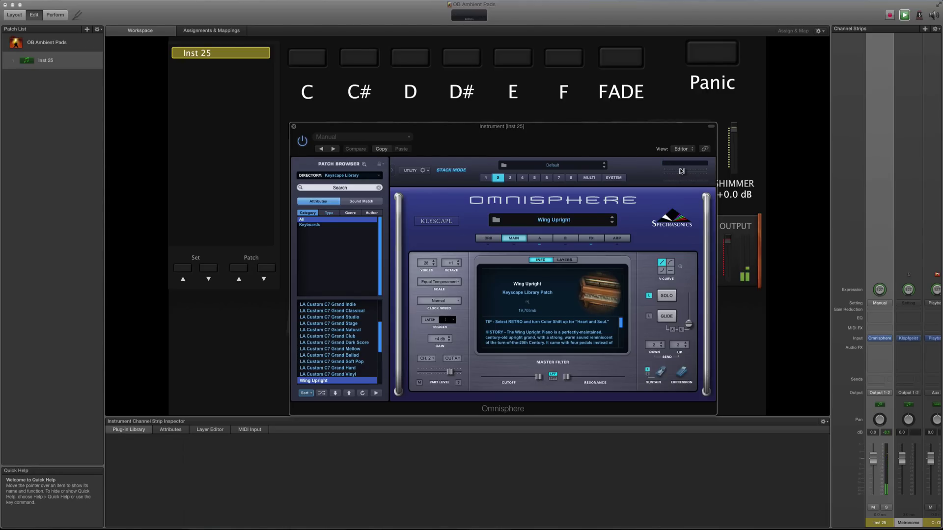
mouse_move(682, 172)
Step: Open the multi's per-part mixer and lower part 2's aux send to 0.210
left_click(586, 178)
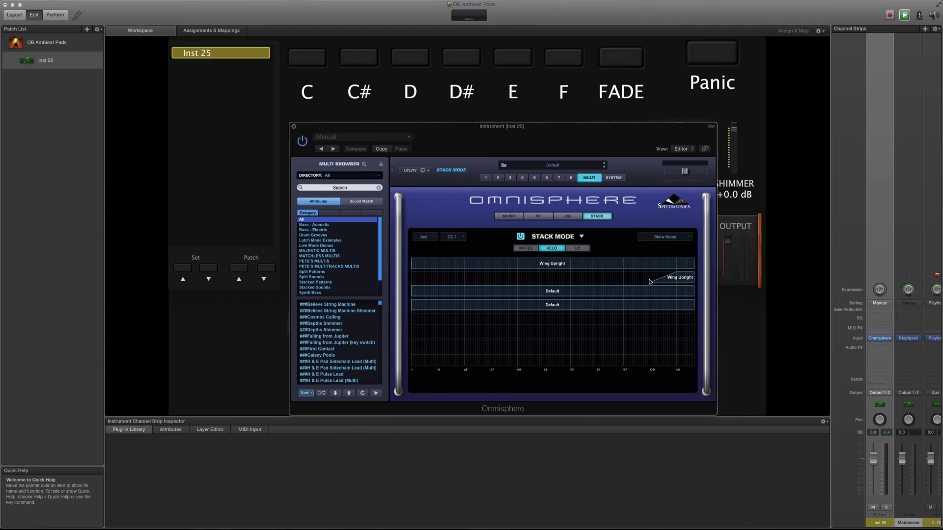
left_click(515, 216)
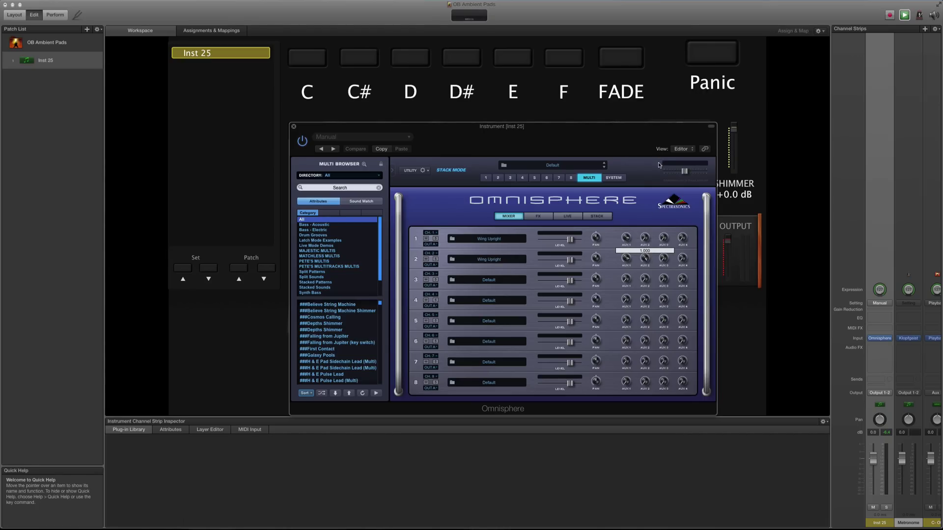
left_click_drag(657, 251, 655, 255)
Step: Load BPM Delay X2 into the first slot of the AUX 2 effects bus
left_click(544, 218)
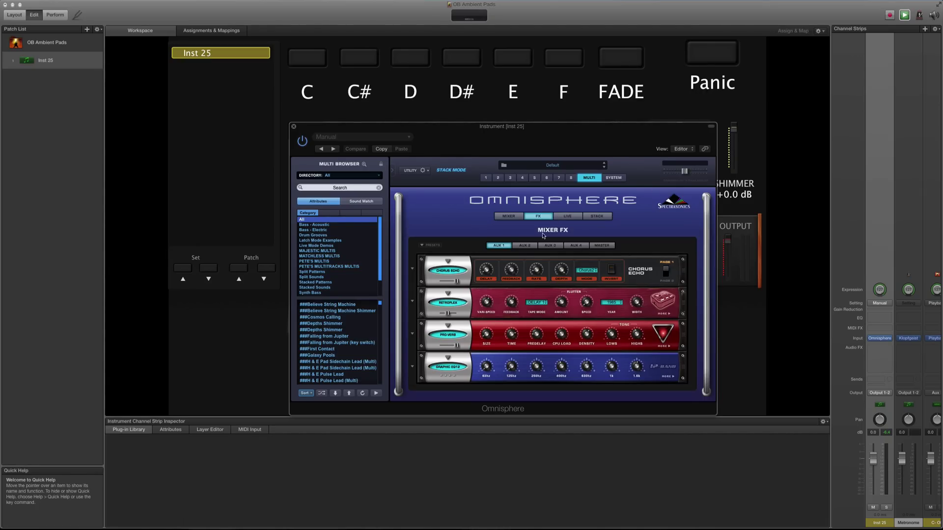
left_click(523, 245)
left_click(447, 261)
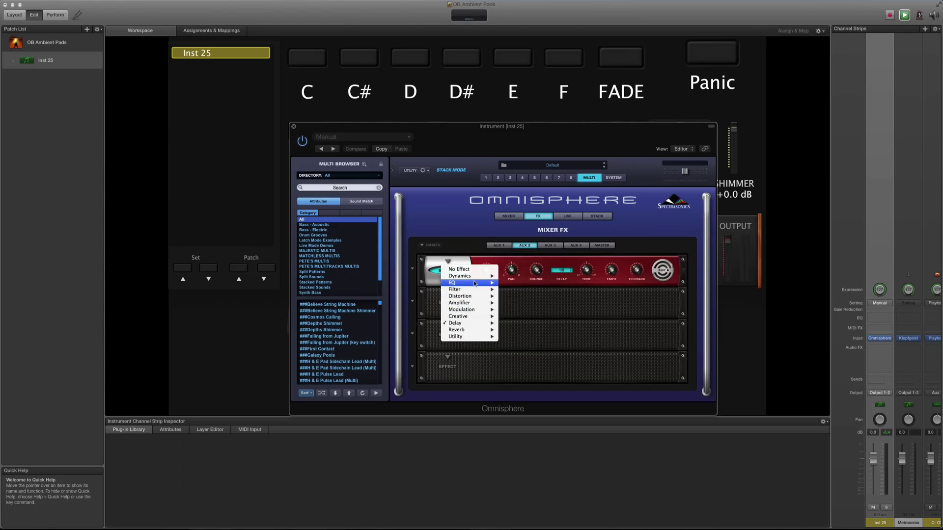
mouse_move(475, 284)
mouse_move(472, 323)
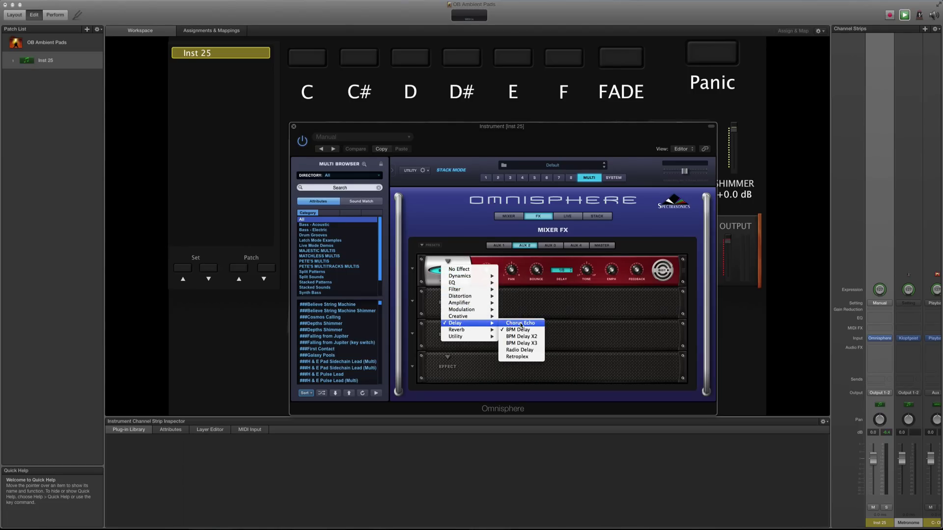
left_click(523, 336)
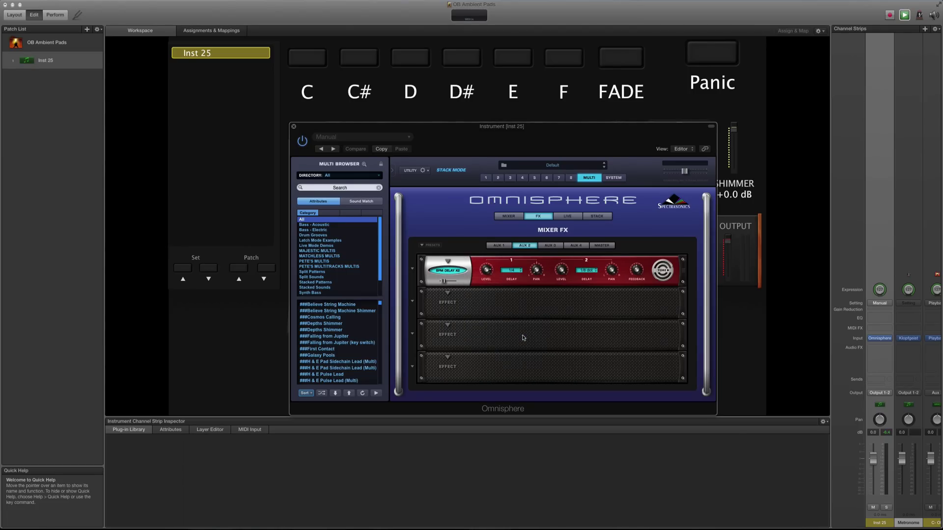
Step: Set the delay's second time to 1/8, raise its wet mix, and return to the mixer
left_click(595, 272)
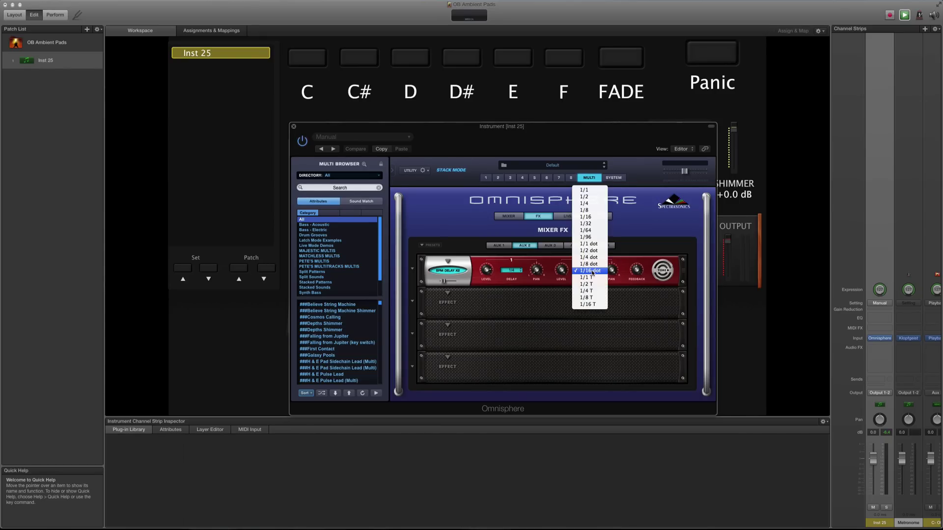
left_click(588, 210)
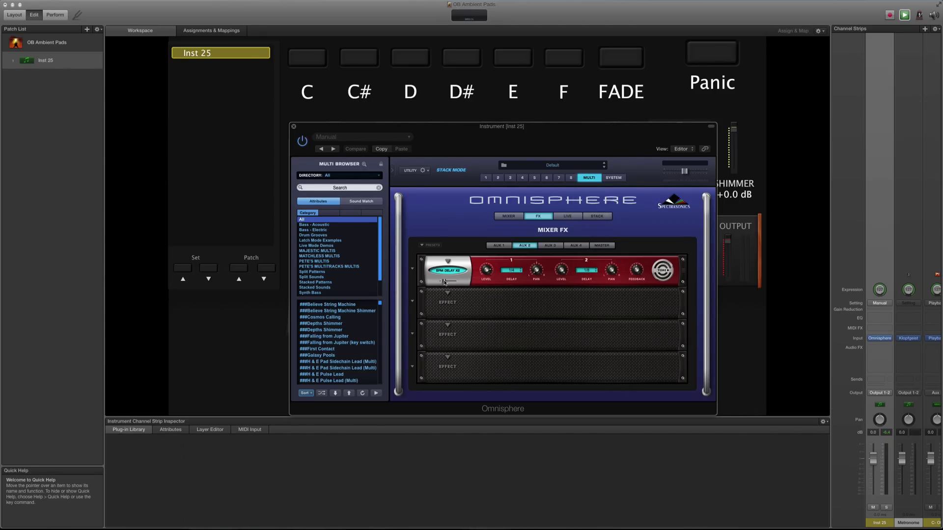
left_click_drag(442, 282, 479, 283)
left_click(508, 216)
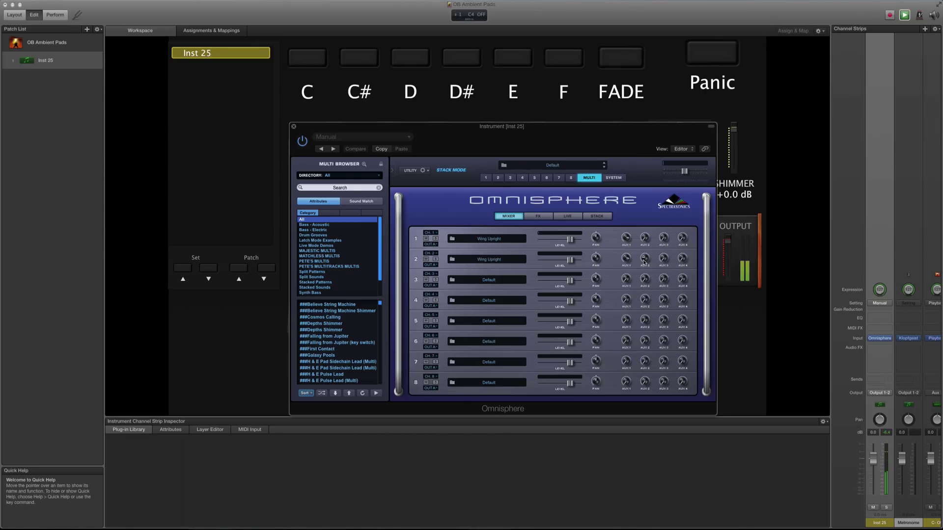
Step: Select part 1 and bring up its Wing Upright patch page
left_click(497, 280)
left_click(299, 163)
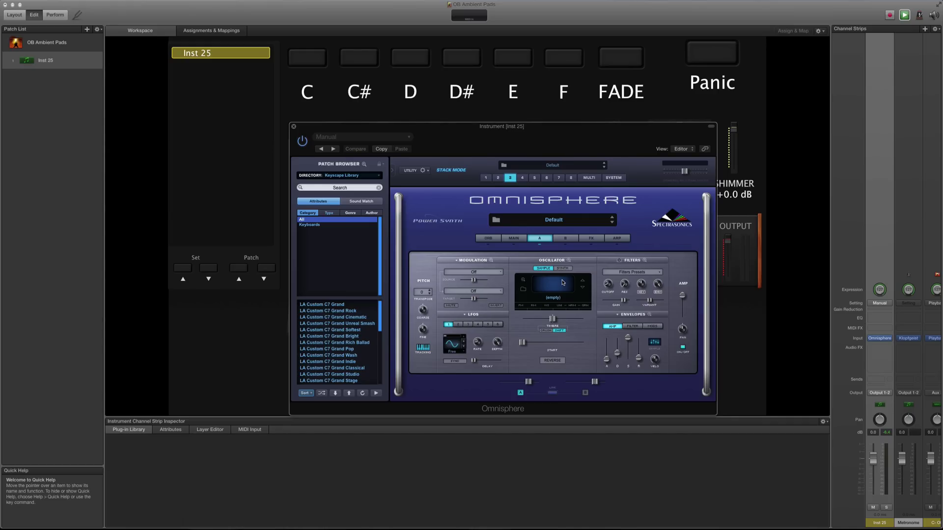
left_click(484, 178)
left_click(400, 202)
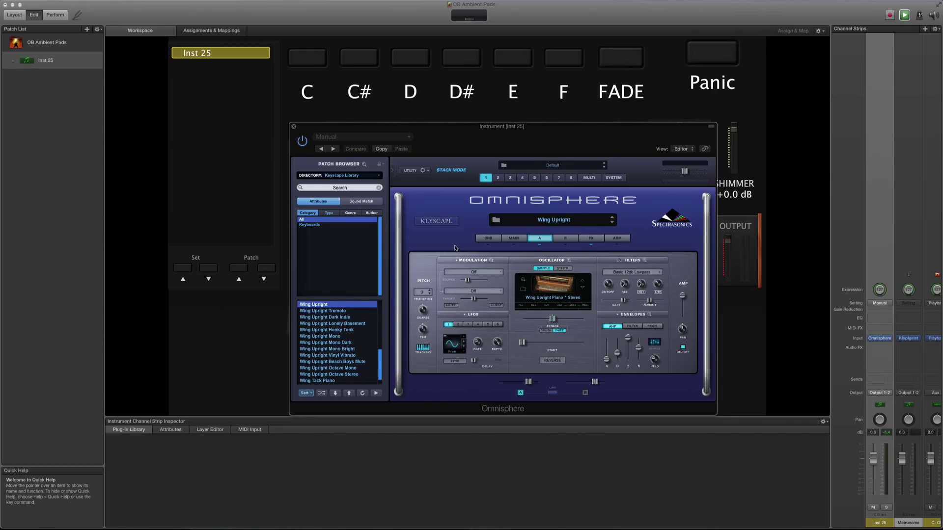
Step: Replace part 1's compressor with a Studio EQ boosting band 2 about 9.5 dB near 3.1 kHz
left_click(590, 239)
left_click(448, 336)
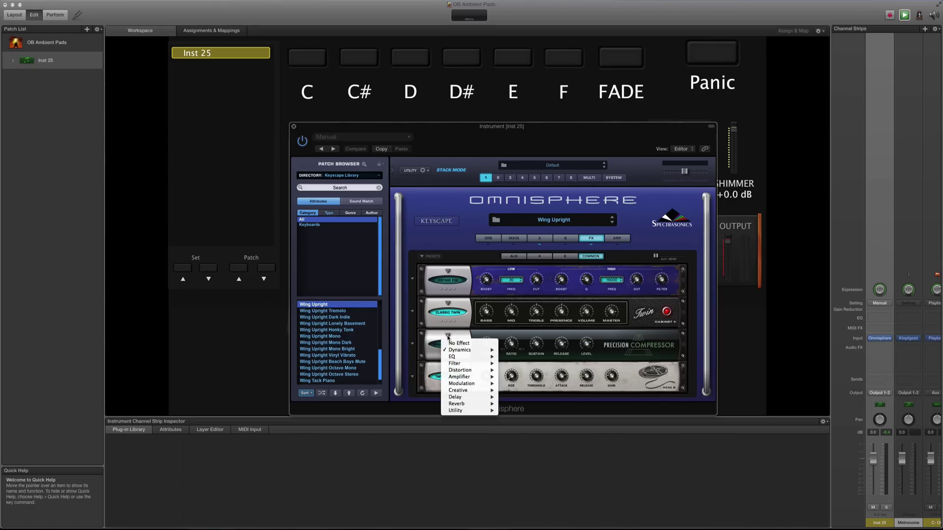
mouse_move(461, 351)
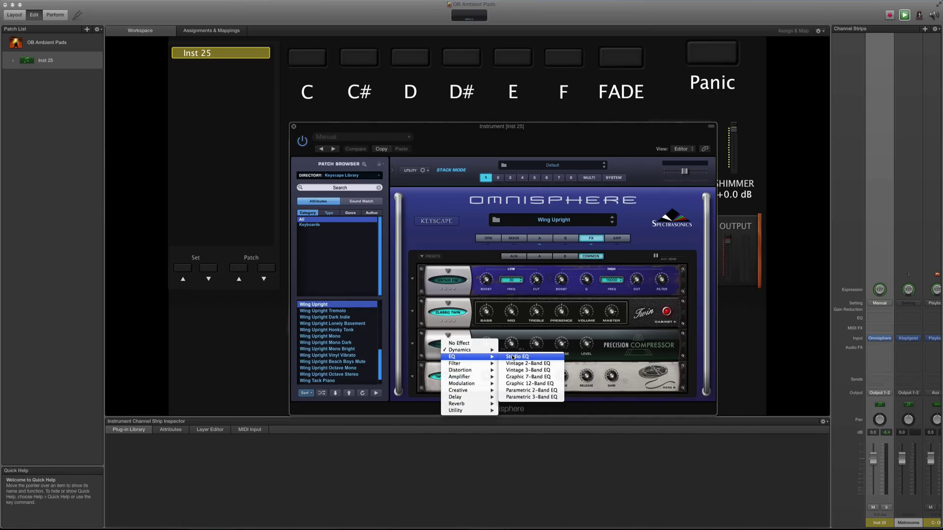
left_click(513, 357)
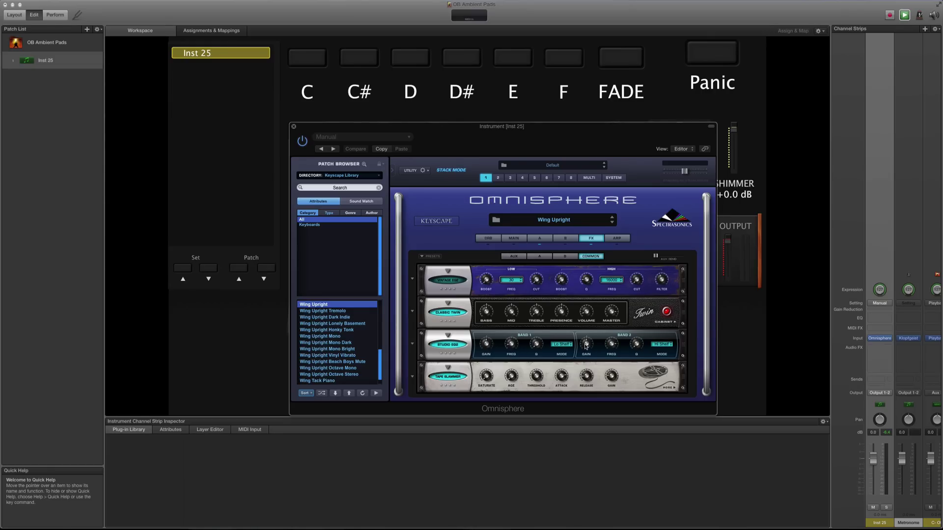
left_click_drag(588, 346, 610, 355)
mouse_move(611, 348)
left_click_drag(610, 355, 611, 356)
Step: Replace part 2's Precision Compressor with a Studio EQ and boost its Band 2 gain
left_click(498, 178)
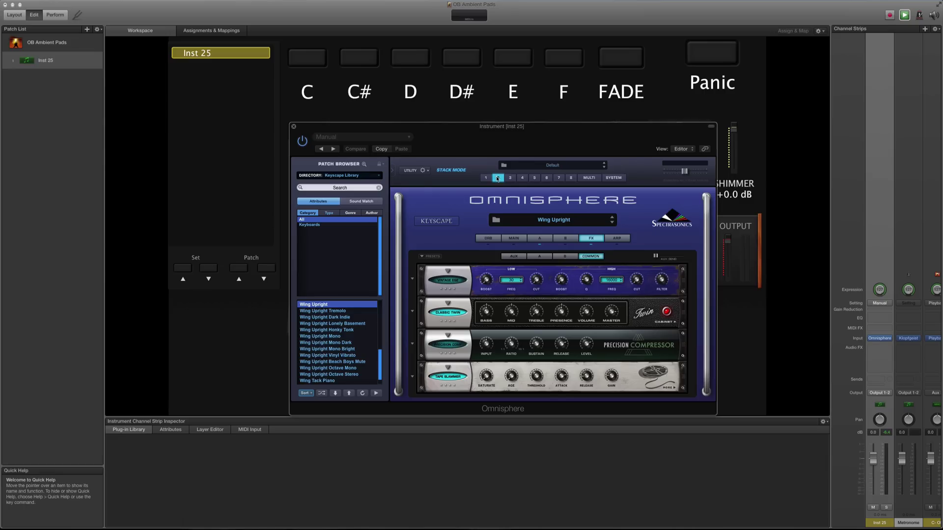
left_click(448, 336)
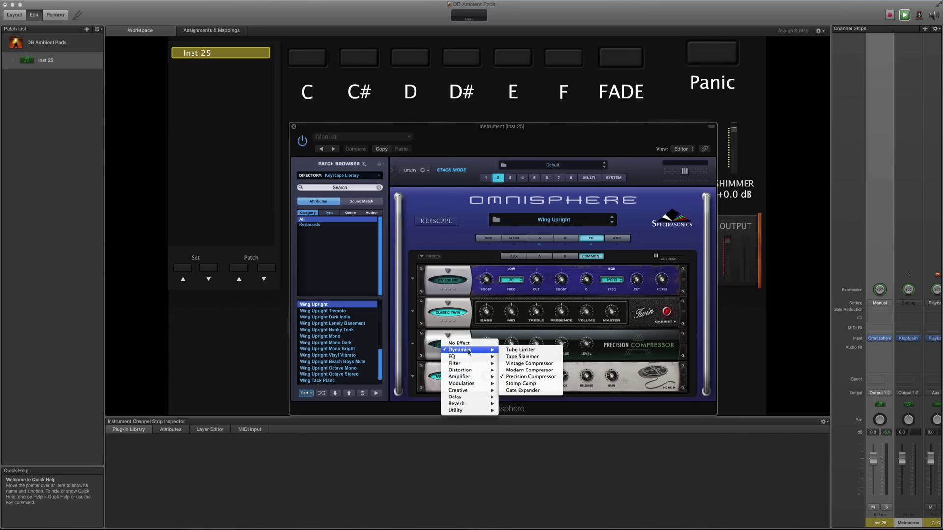
mouse_move(469, 398)
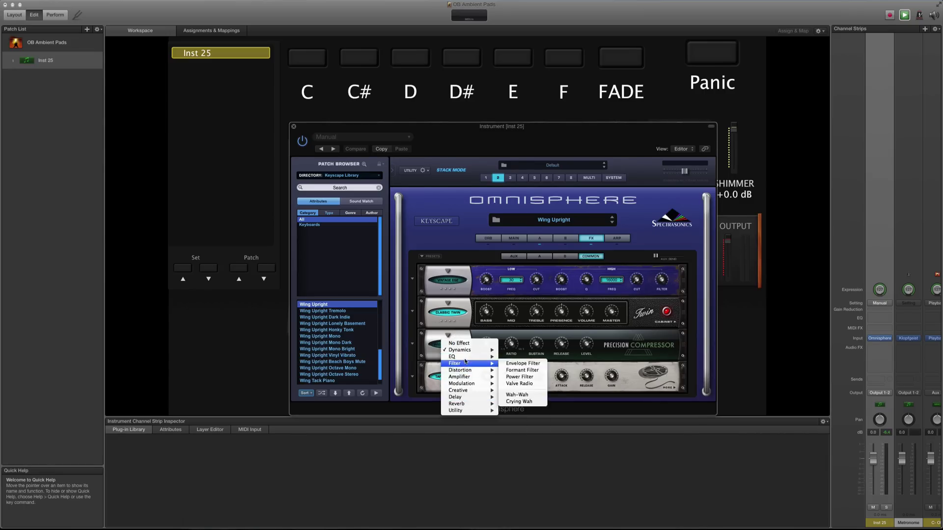
mouse_move(467, 357)
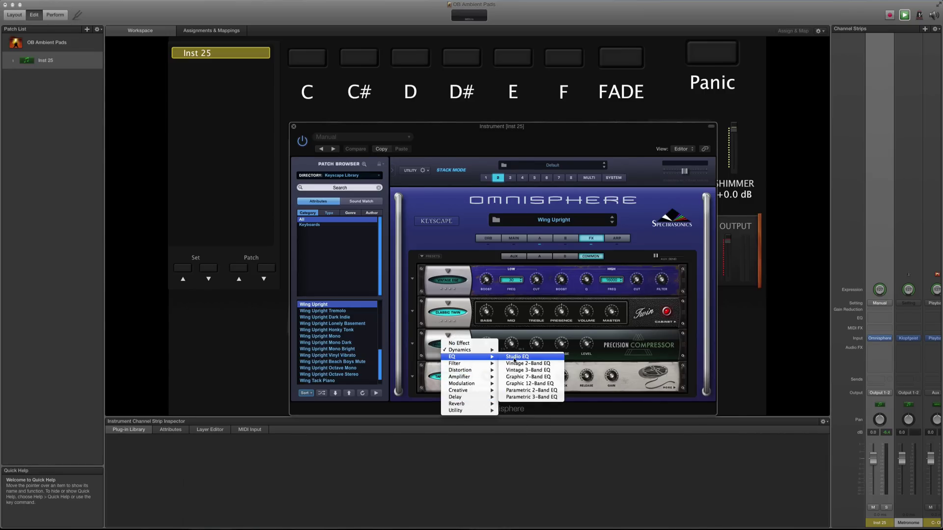
left_click(512, 359)
left_click_drag(586, 347, 613, 354)
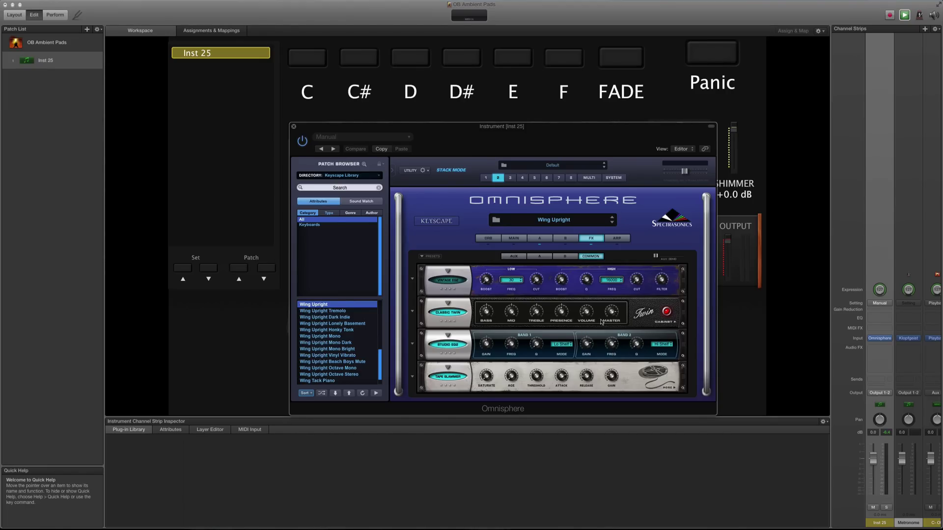
Step: Load ###Digi Pad from the third-party library into part 3, then collapse the Patch Browser
left_click(589, 178)
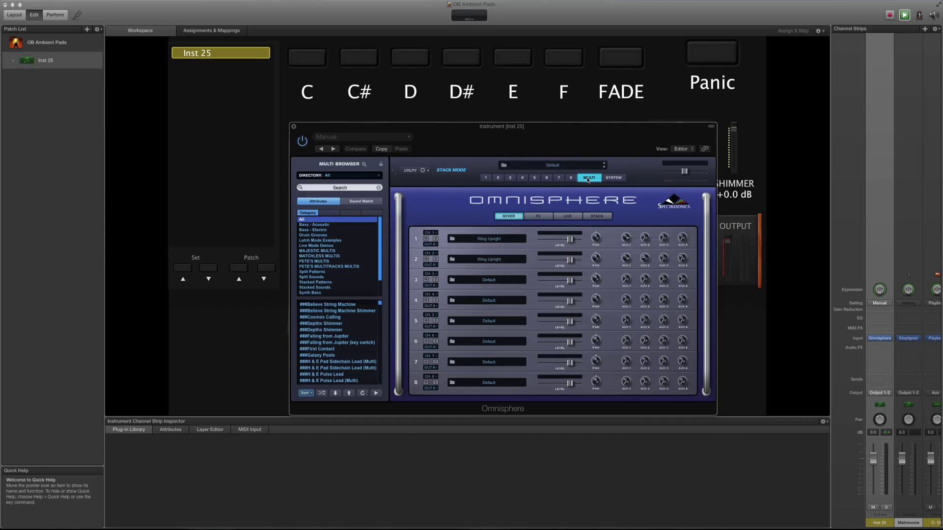
left_click(496, 281)
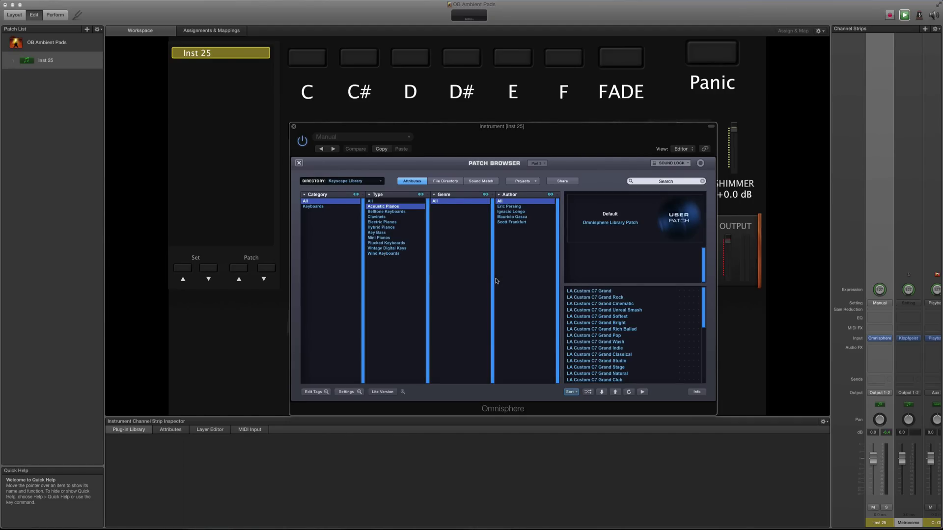
left_click(350, 182)
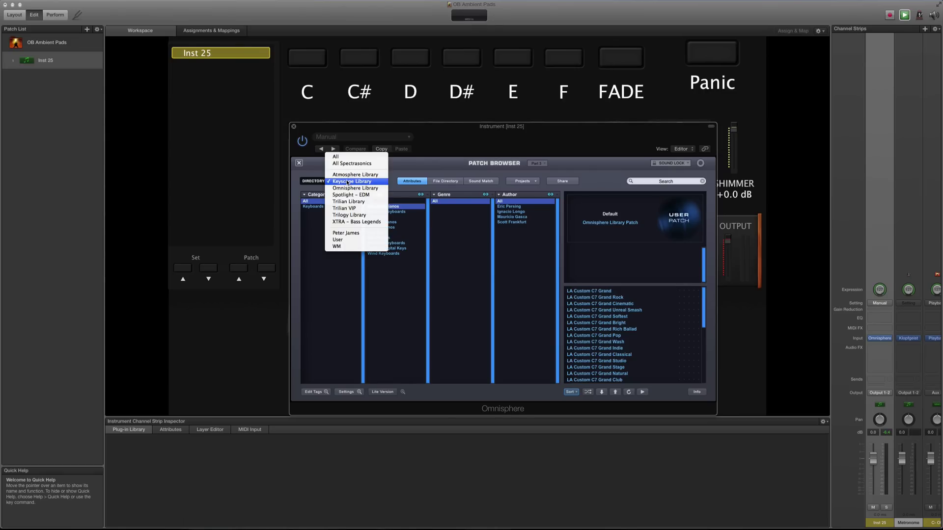
left_click(347, 233)
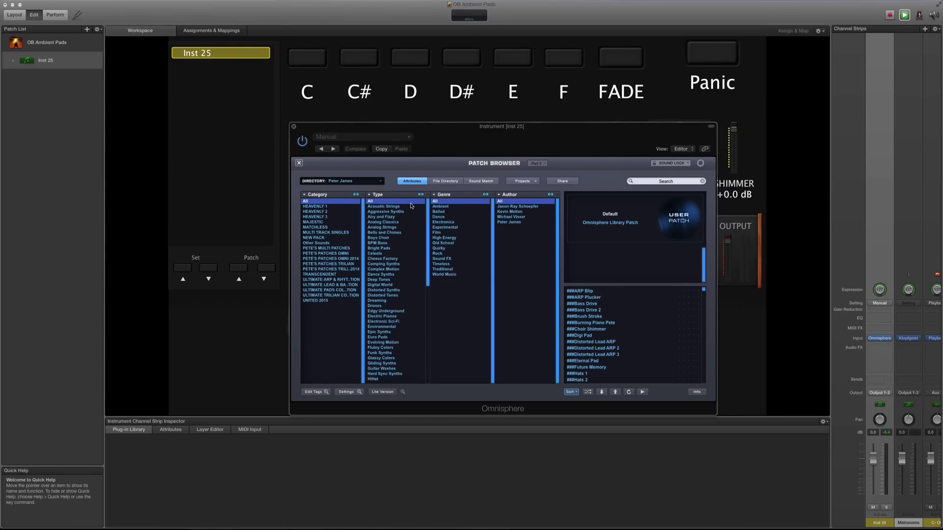
left_click(584, 336)
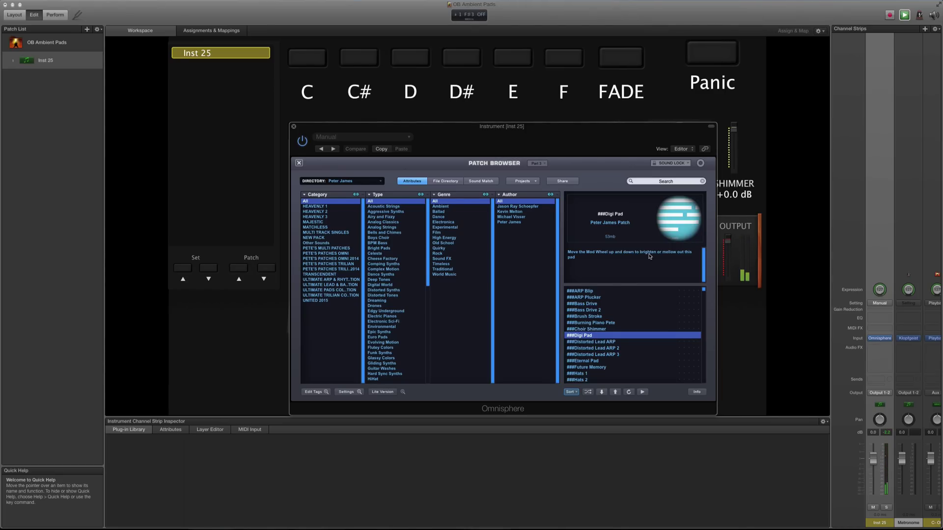
left_click(298, 162)
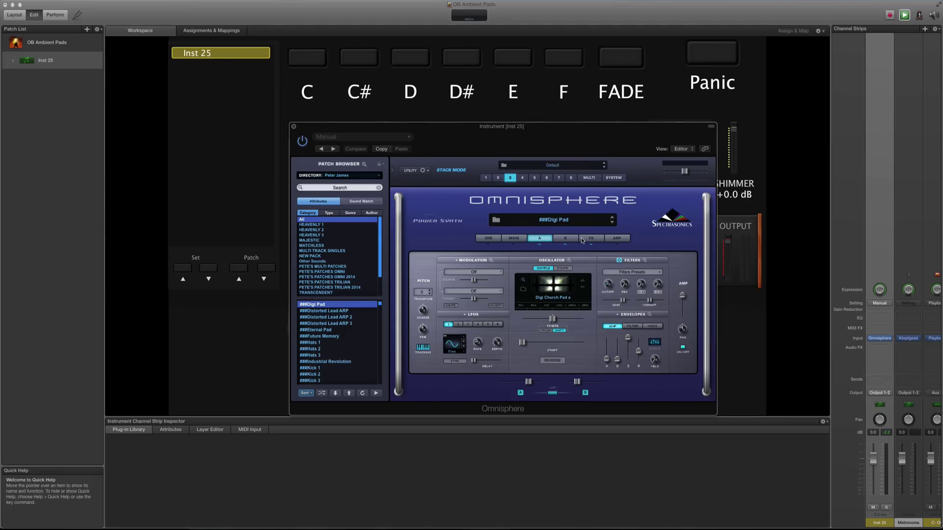
Step: In the multi mixer, set the Digi Pad level near -10.5 dB and part 1 to -1.41 dB
left_click(590, 178)
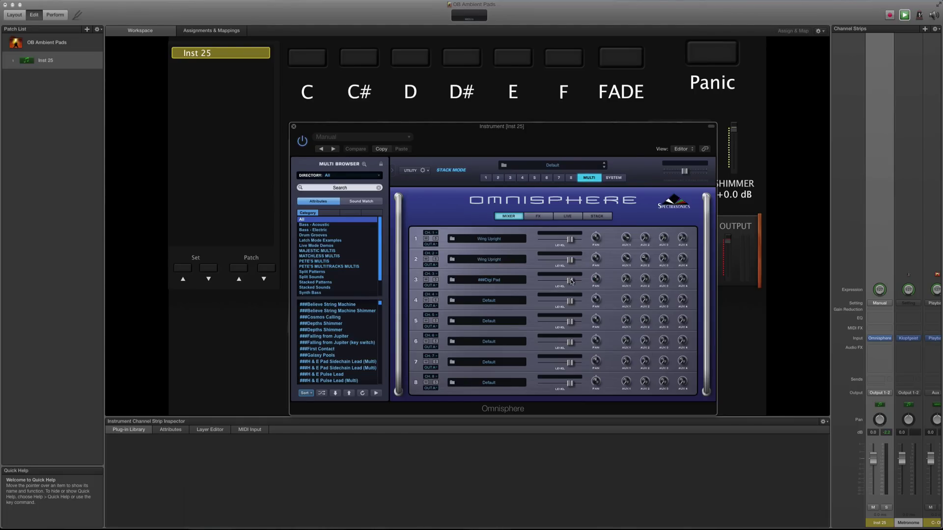
left_click_drag(571, 280, 554, 281)
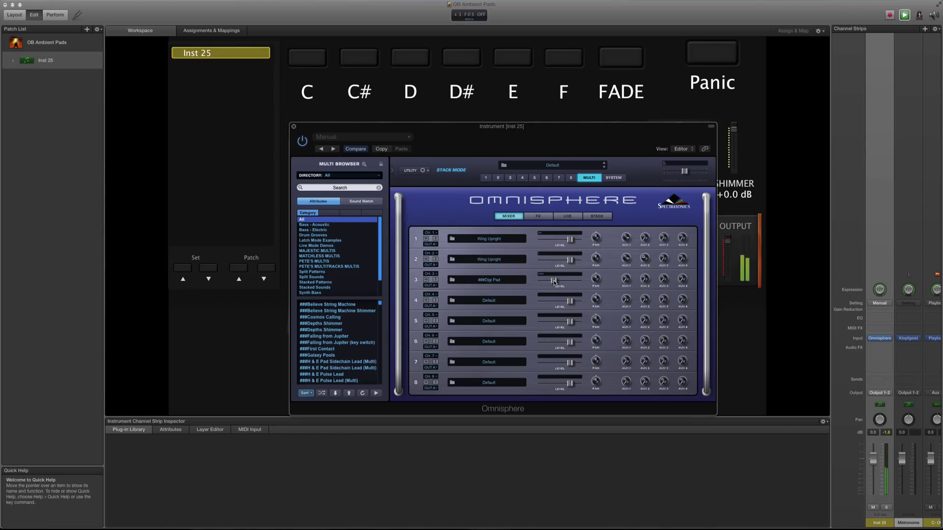
left_click(553, 281)
left_click_drag(555, 280, 556, 277)
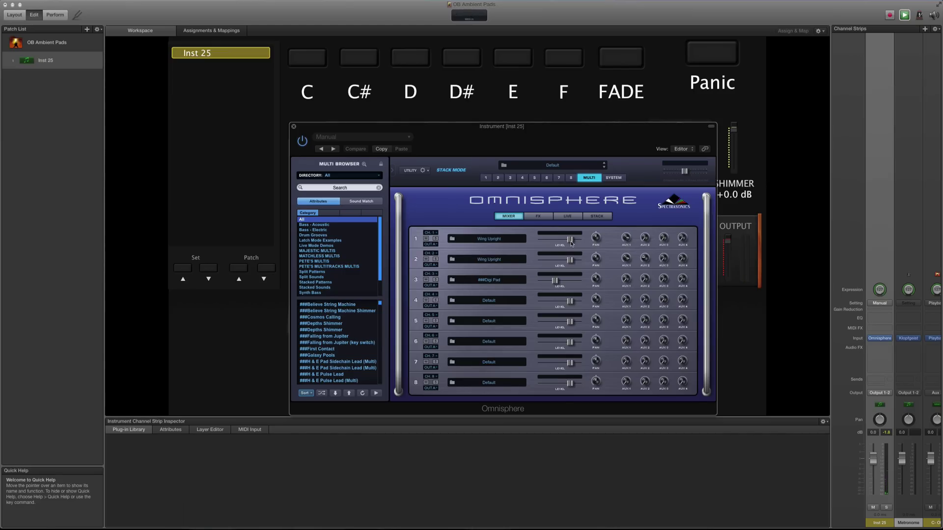
left_click_drag(572, 243, 554, 283)
left_click(555, 281)
Step: Move the Omnisphere window down to reveal pads and keyboard, and set part 2 to -4.62 dB
left_click_drag(514, 129, 510, 245)
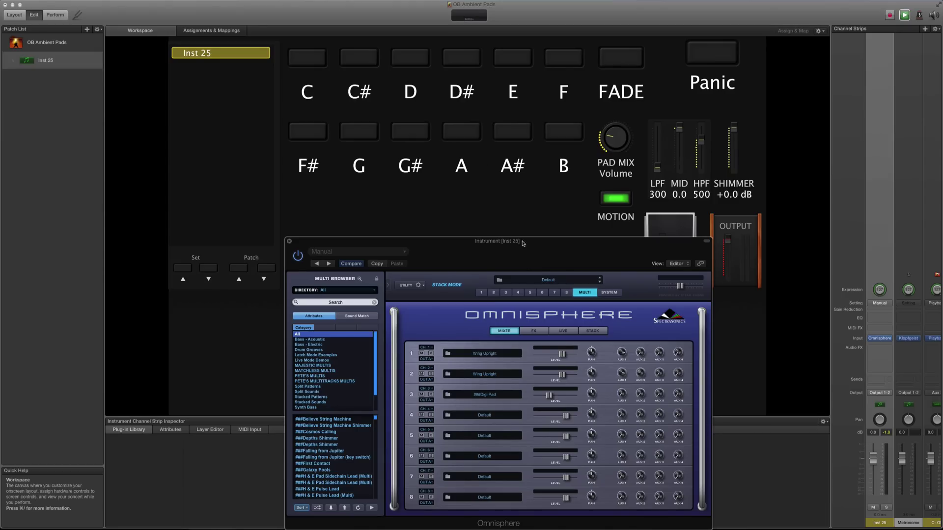
left_click_drag(501, 243, 477, 347)
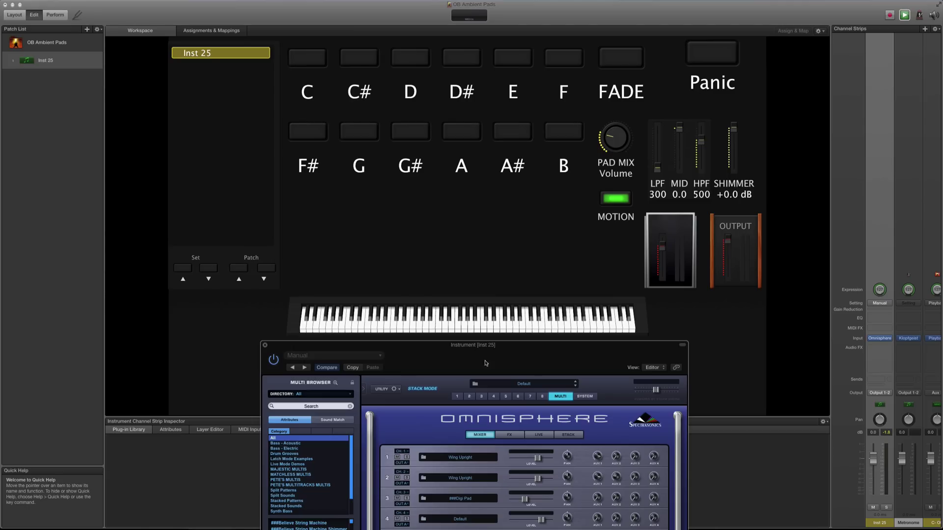
mouse_move(539, 481)
left_click_drag(539, 479, 535, 479)
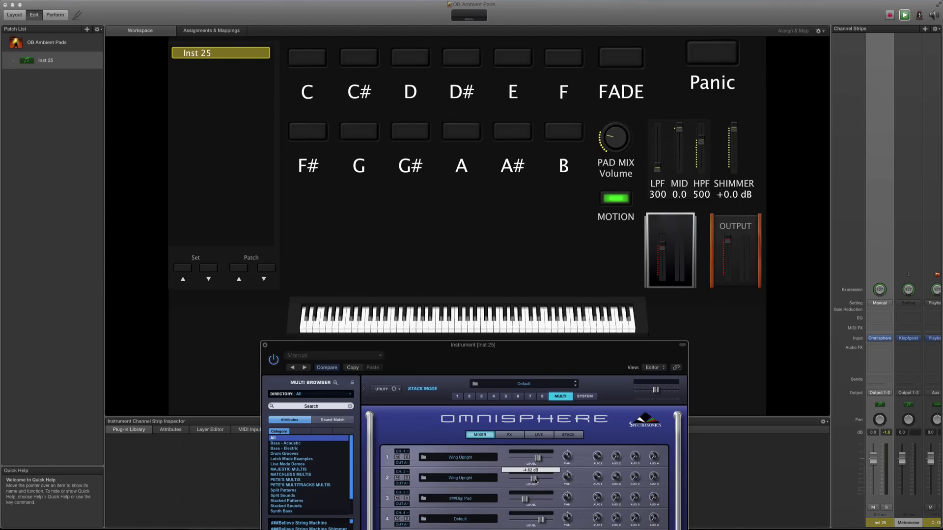